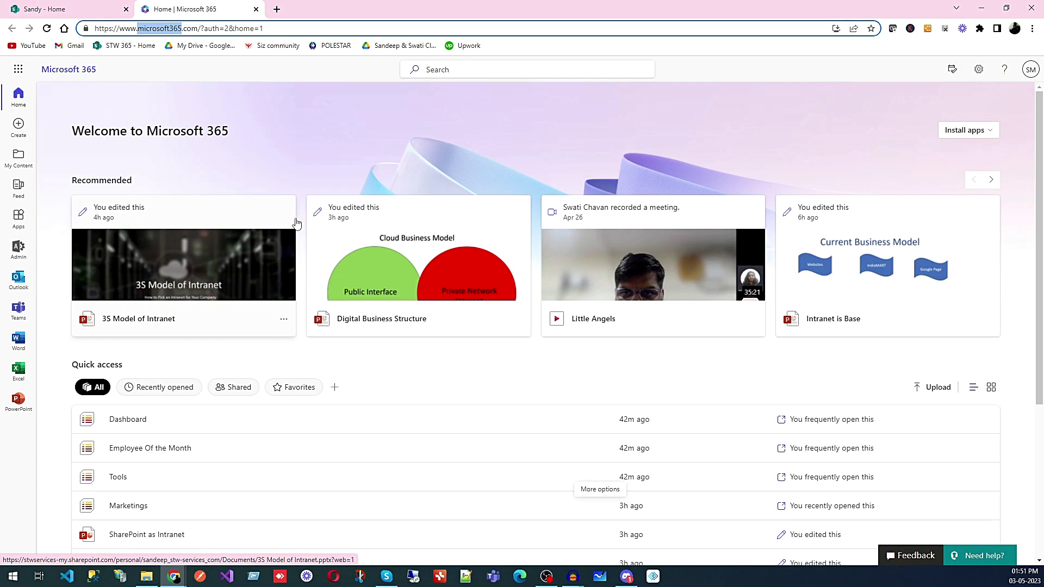
# Step: Show the Microsoft 365 apps list from the home page's app launcher
pyautogui.click(18, 69)
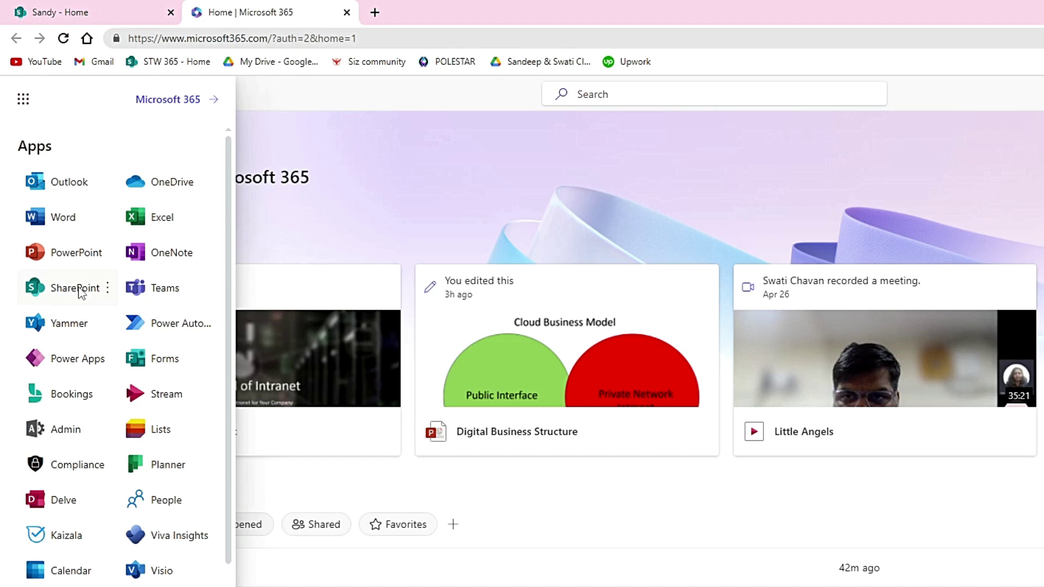
# Step: Launch SharePoint in a new tab and look over its start page's frequent sites
pyautogui.click(76, 288)
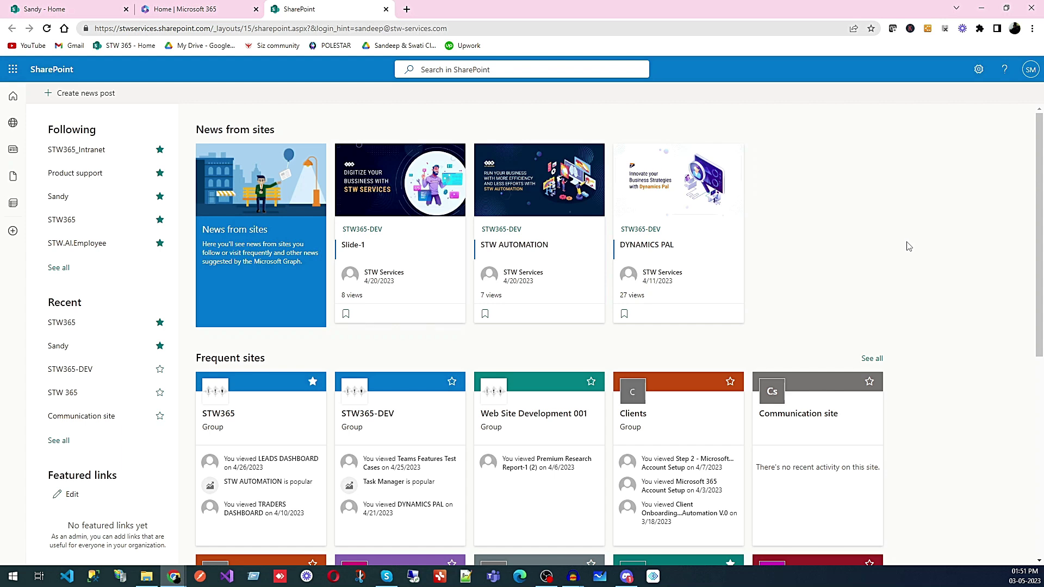
pyautogui.scroll(-4, 907, 245)
pyautogui.scroll(4, 908, 240)
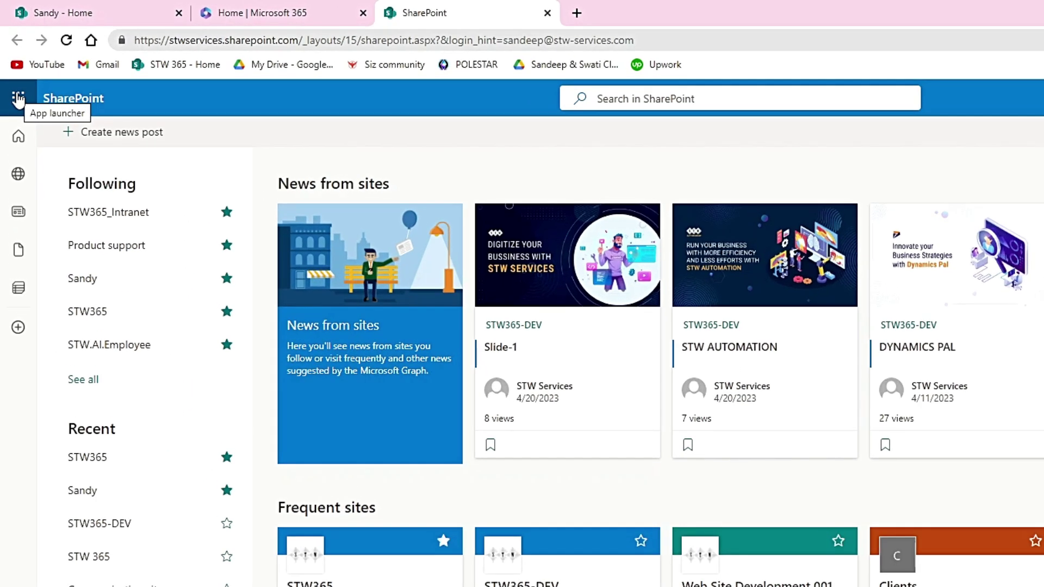
# Step: Bring up the Microsoft 365 apps list, then dismiss it with Escape
pyautogui.click(19, 100)
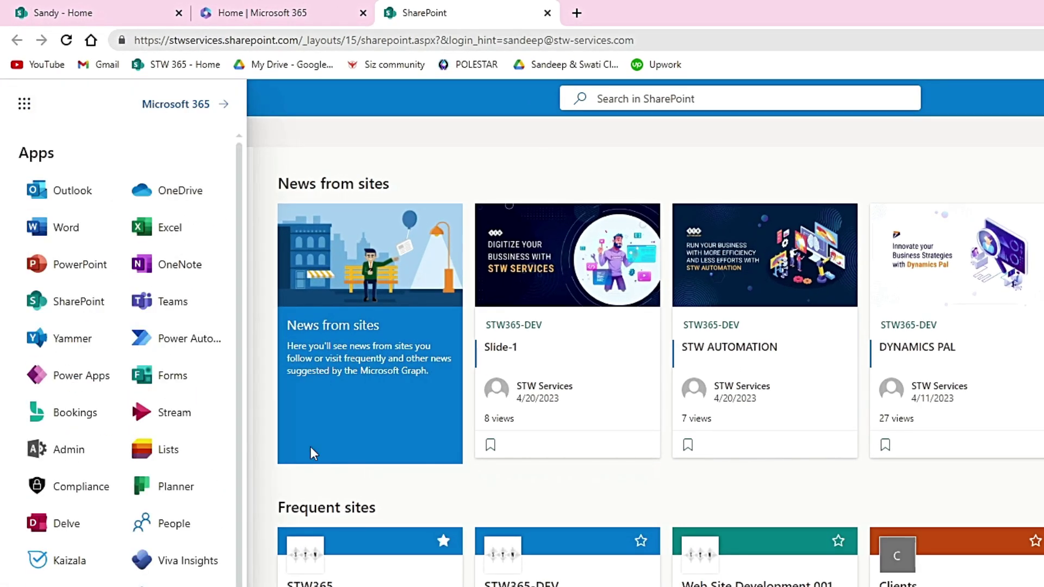
pyautogui.press('Escape')
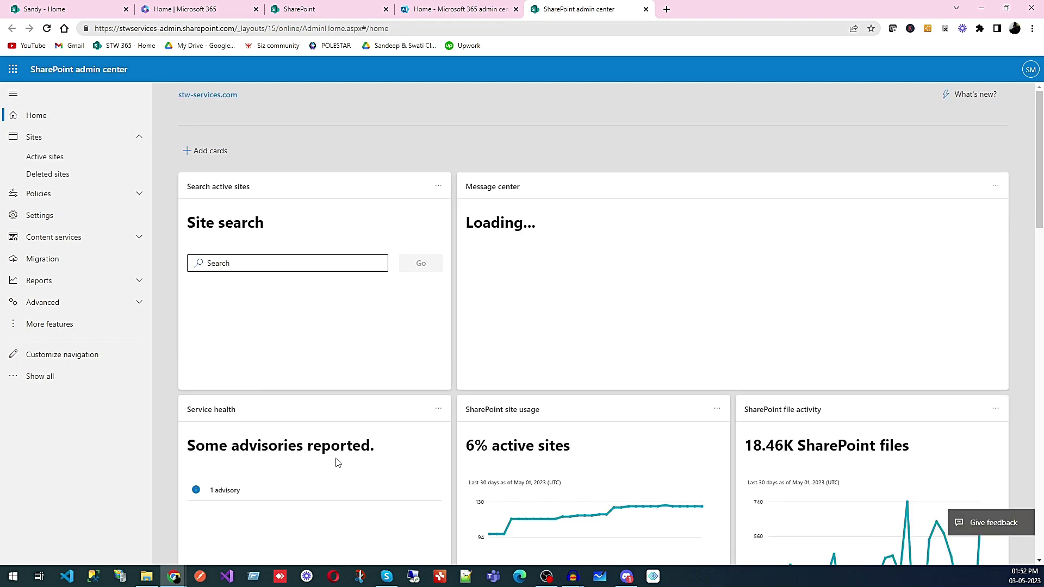
# Step: Go to Active sites and begin creating a new site with + Create
pyautogui.click(38, 162)
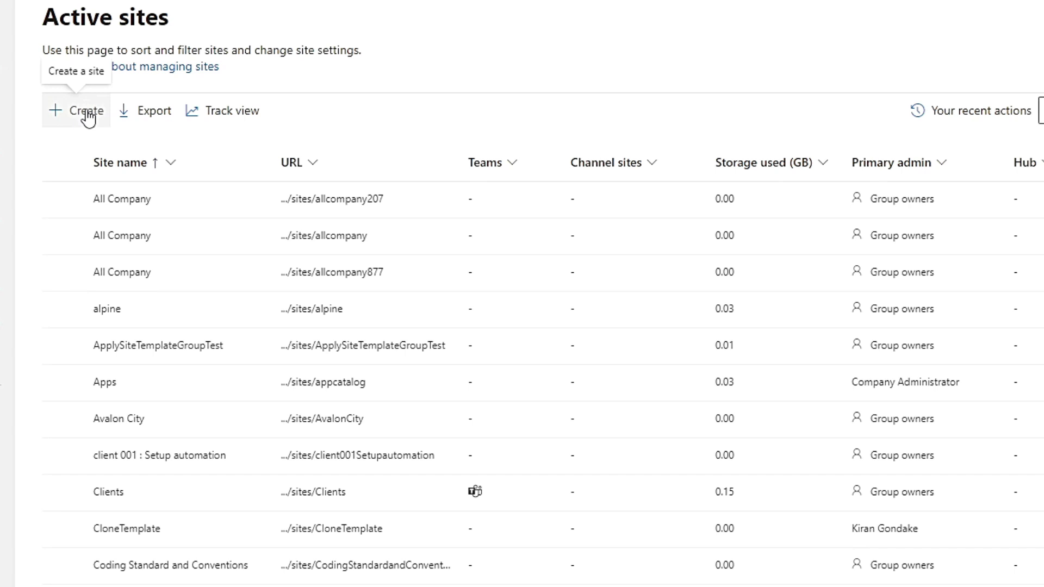
pyautogui.click(87, 114)
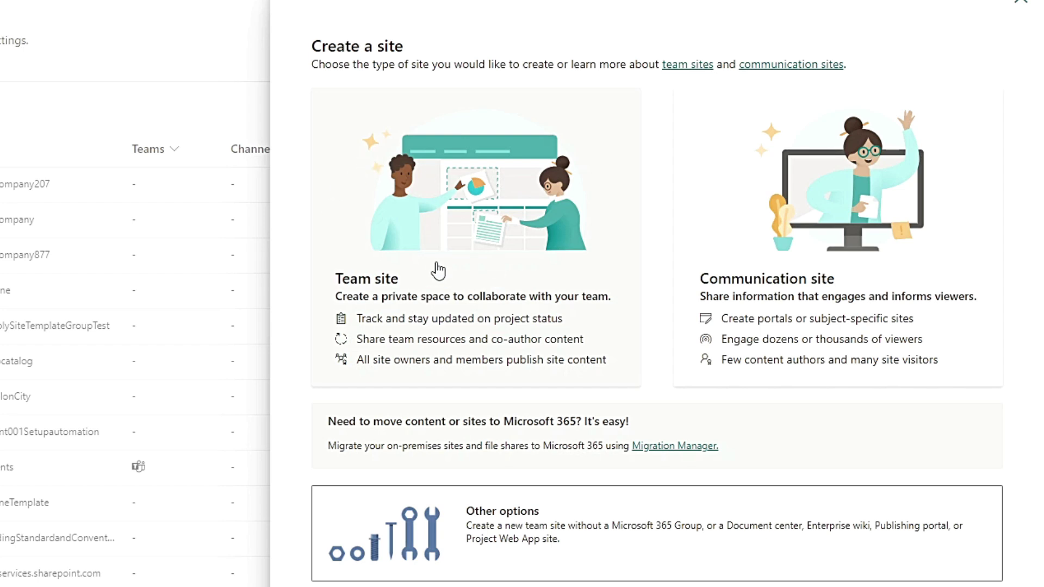
# Step: Choose Team site and name it 'Demo STW Intranet', fixing typos along the way
pyautogui.click(459, 245)
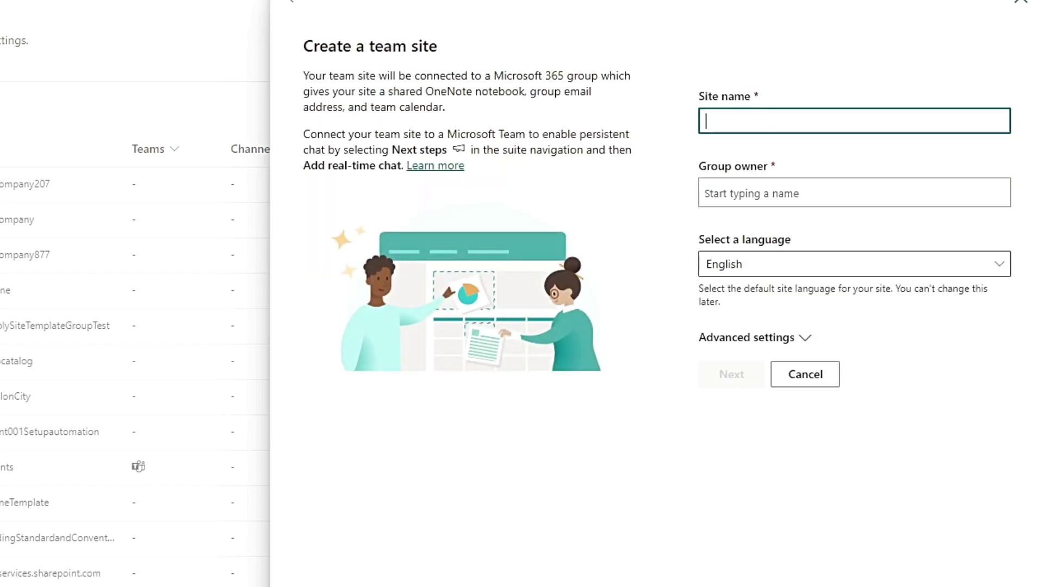
pyautogui.write('Demo Te')
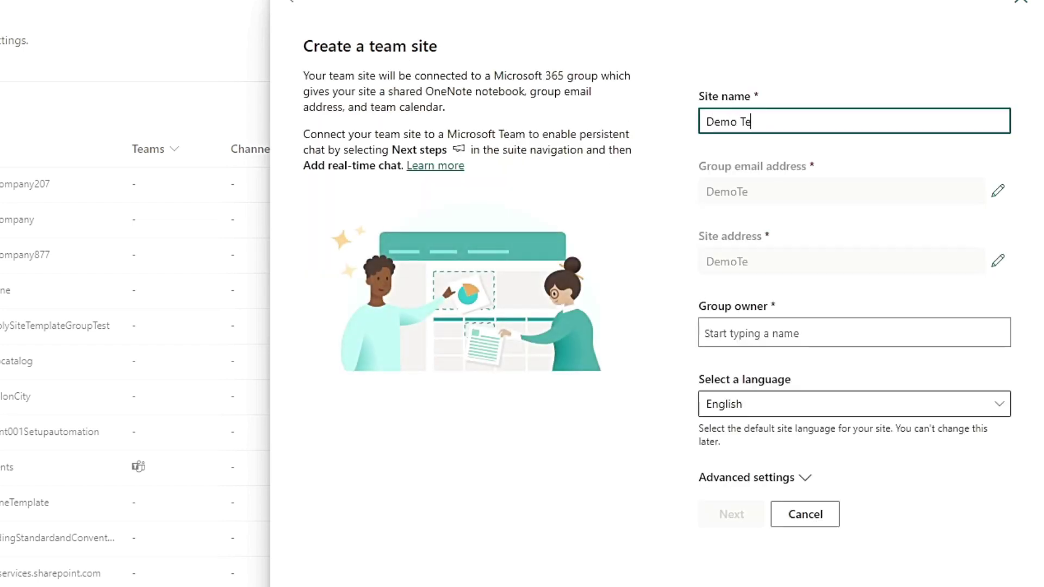
pyautogui.write('am Site')
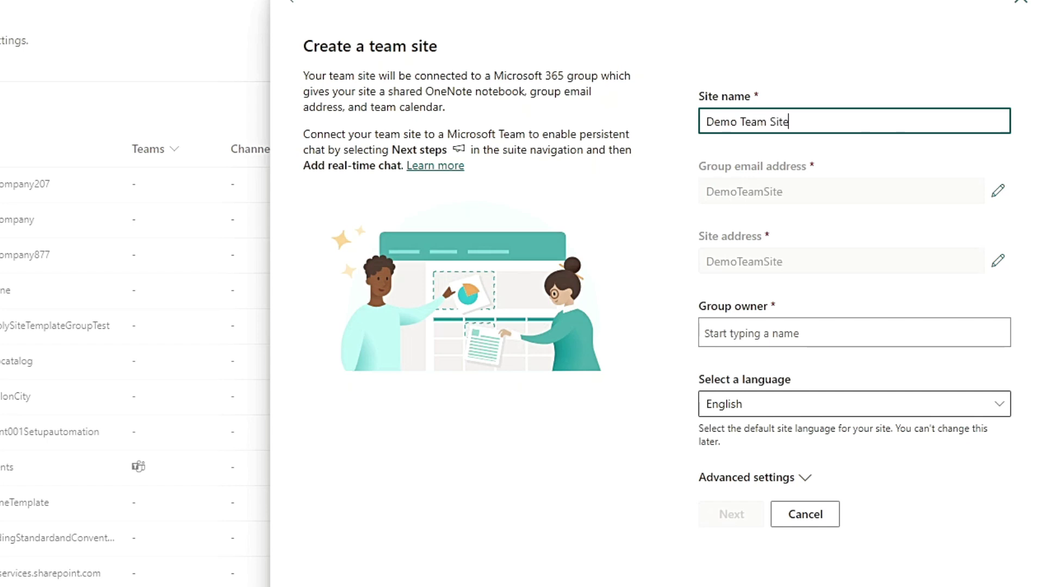
pyautogui.press('BackSpace')
pyautogui.press('BackSpace')
pyautogui.press('BackSpace')
pyautogui.press('BackSpace')
pyautogui.press('BackSpace')
pyautogui.press('BackSpace')
pyautogui.press('BackSpace')
pyautogui.press('BackSpace')
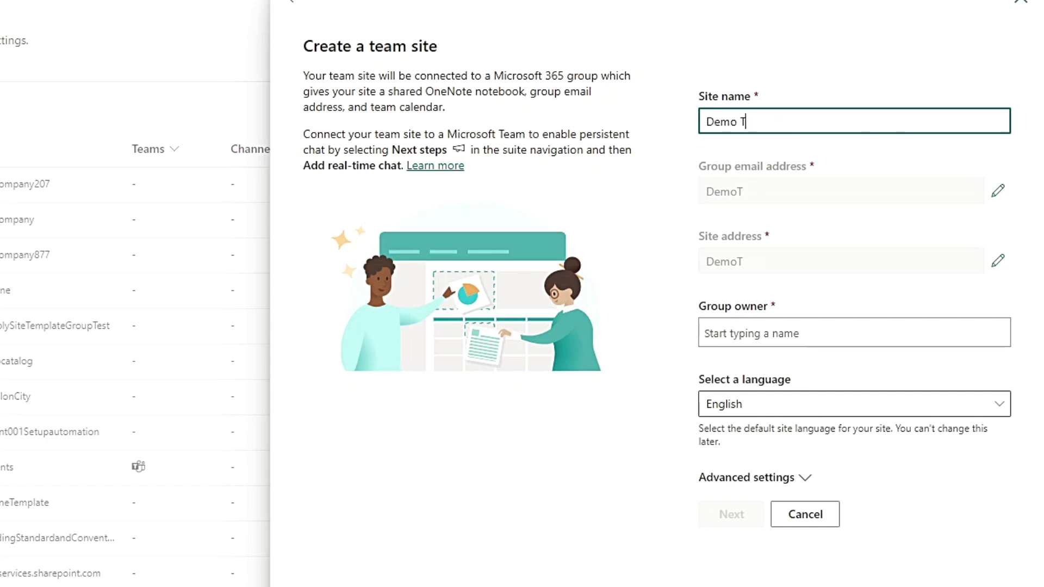
pyautogui.write('STW Intro')
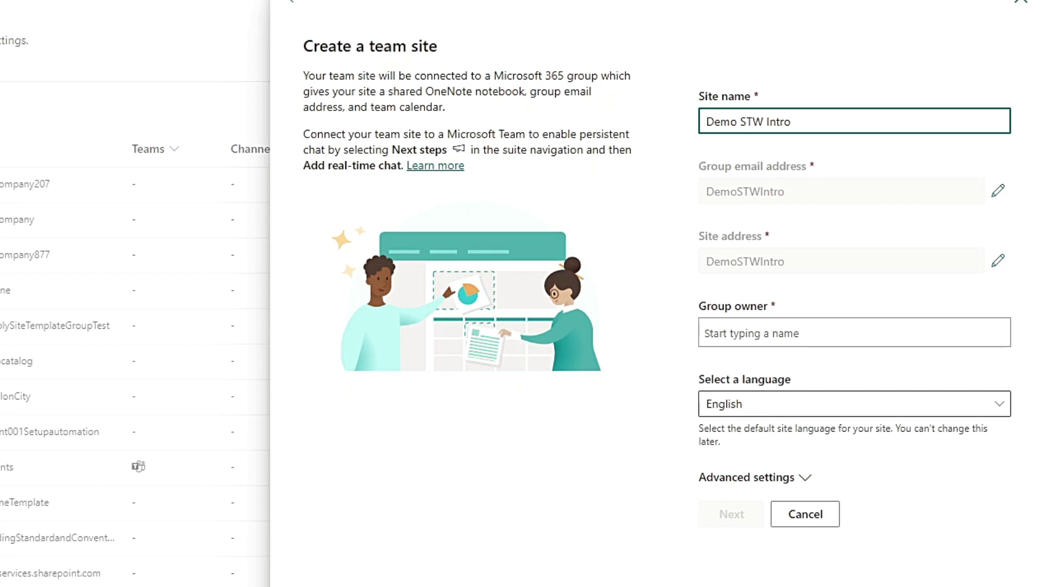
pyautogui.press('BackSpace')
pyautogui.write('anet')
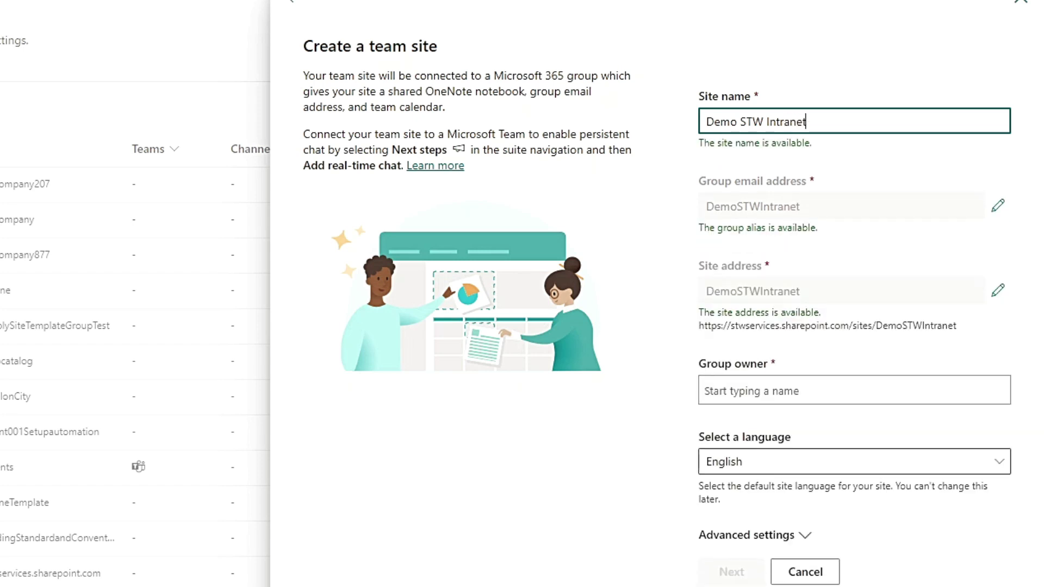
# Step: Set the suggested user as group owner and advance to the site owners and members step
pyautogui.click(745, 390)
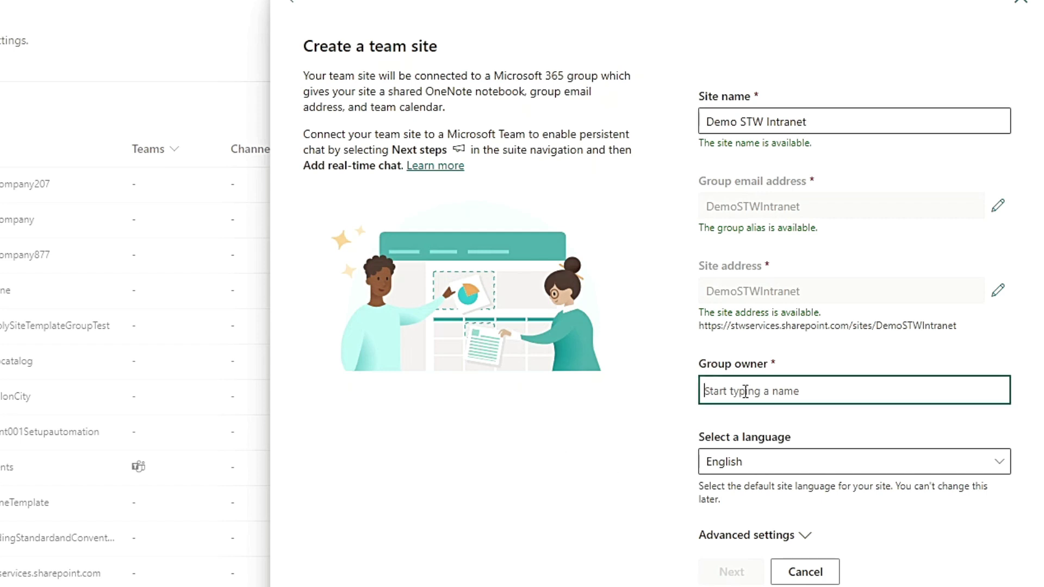
pyautogui.write('sandee')
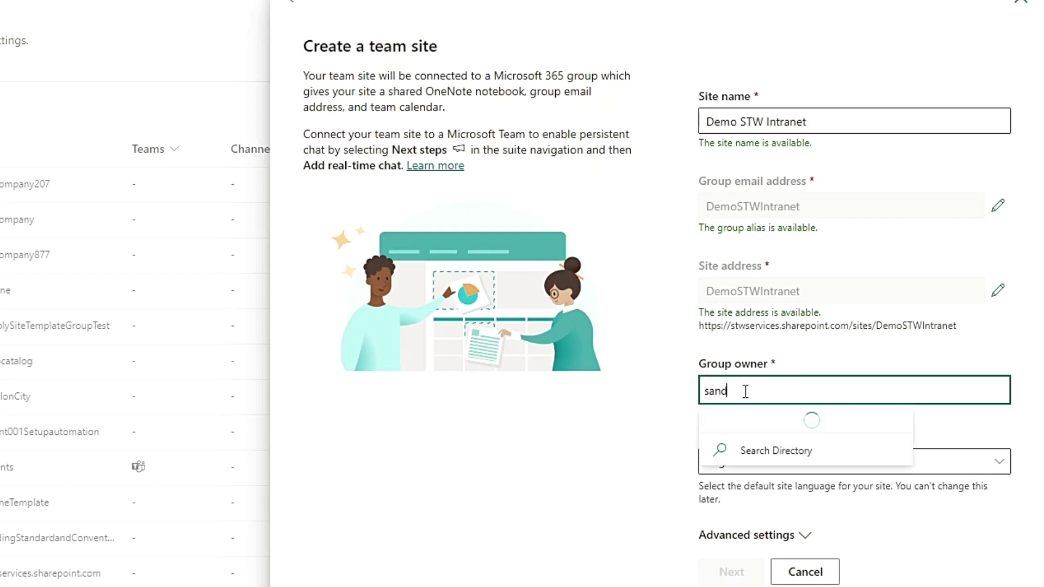
pyautogui.click(776, 444)
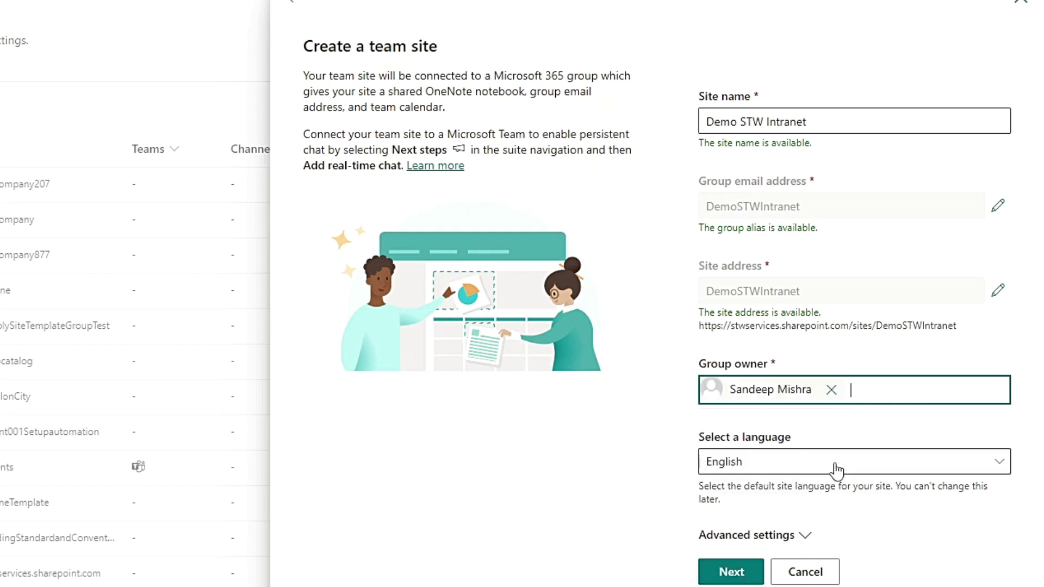
pyautogui.click(730, 571)
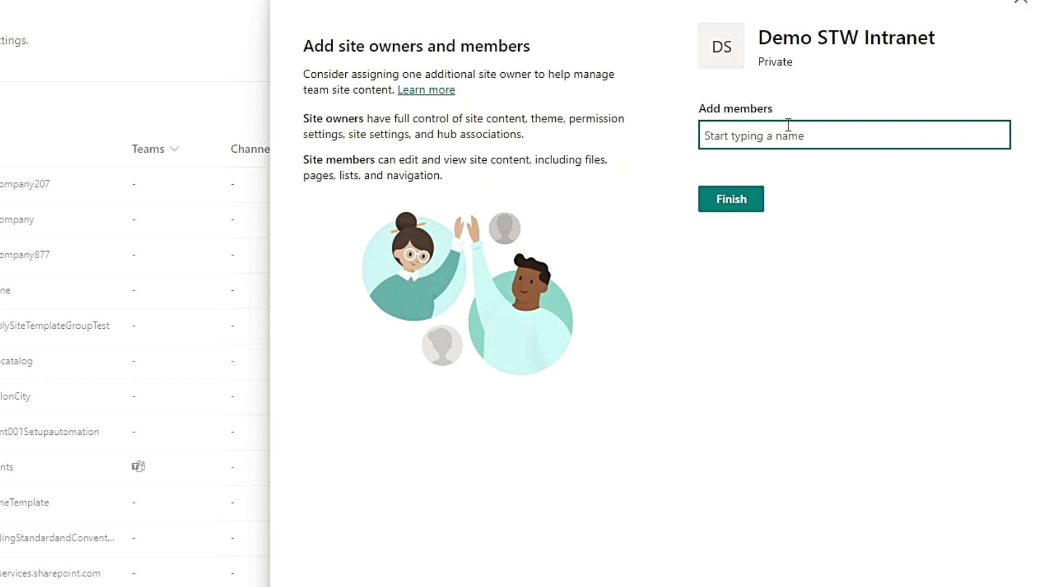
# Step: Finish without adding members and view Demo STW Intranet's details in Active sites
pyautogui.click(739, 206)
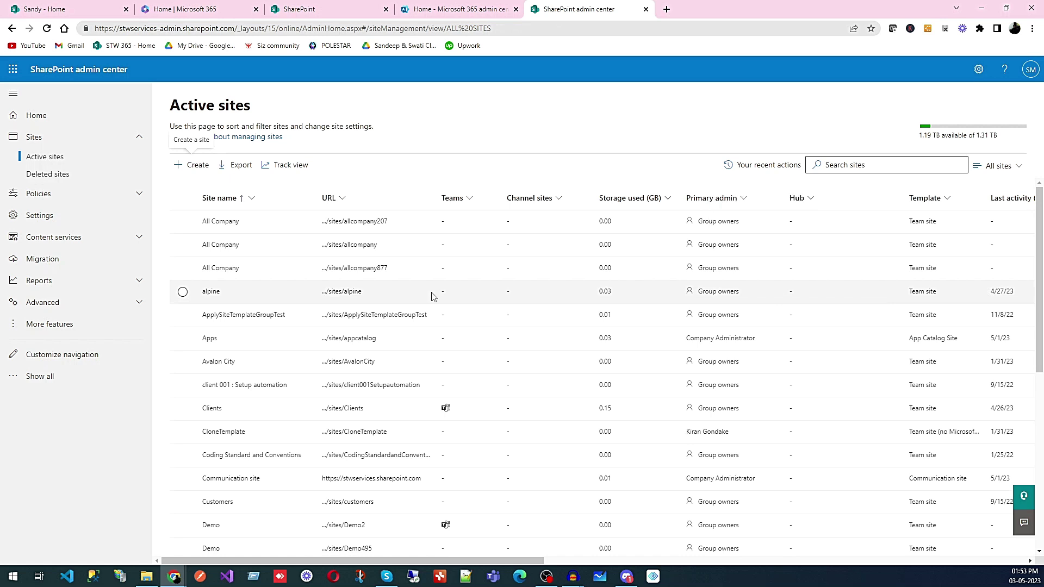
pyautogui.scroll(-7, 481, 308)
pyautogui.scroll(-4, 482, 308)
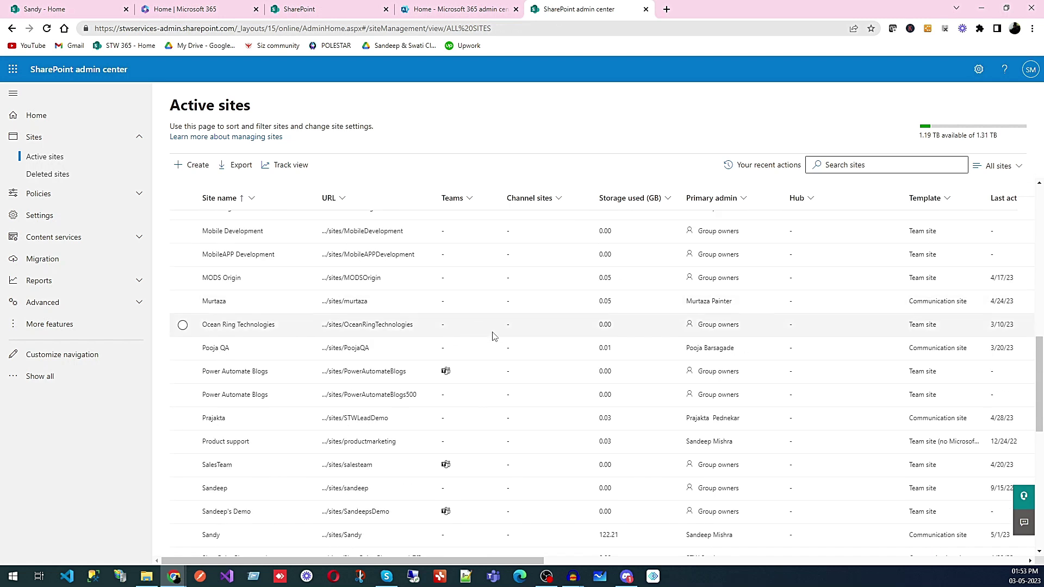
pyautogui.scroll(9, 492, 336)
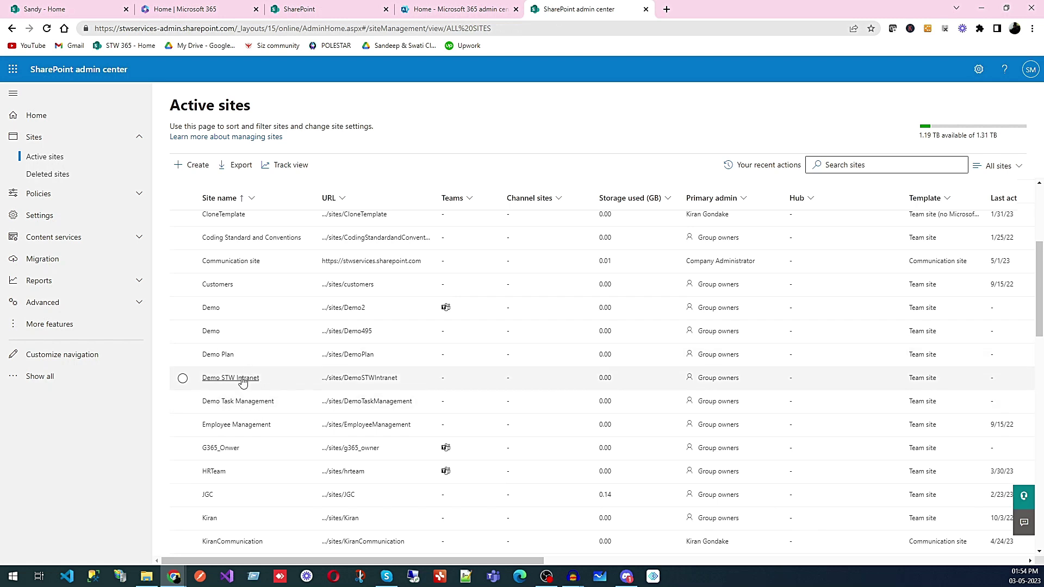
pyautogui.click(242, 380)
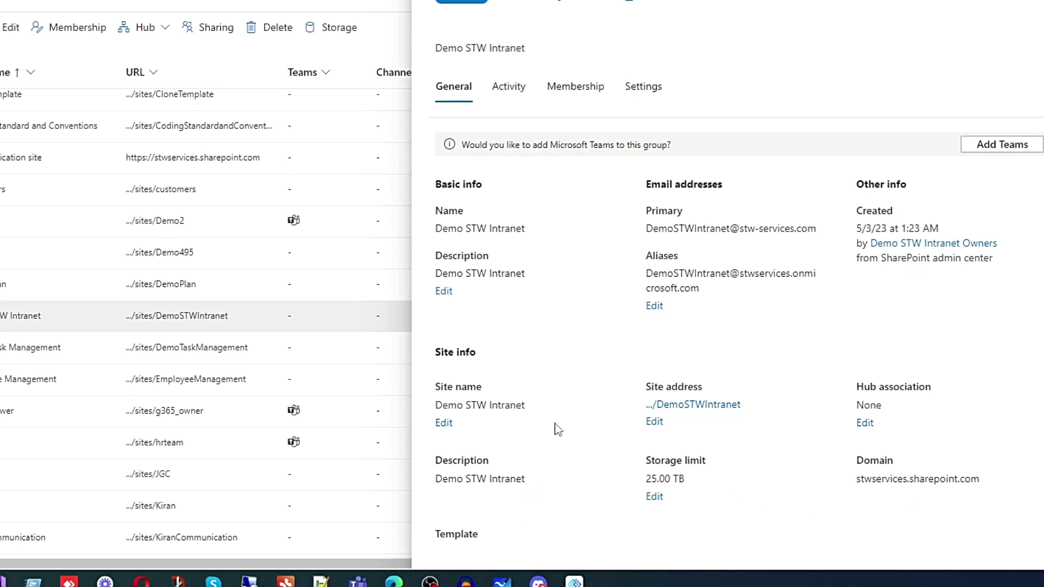
pyautogui.scroll(-1, 561, 416)
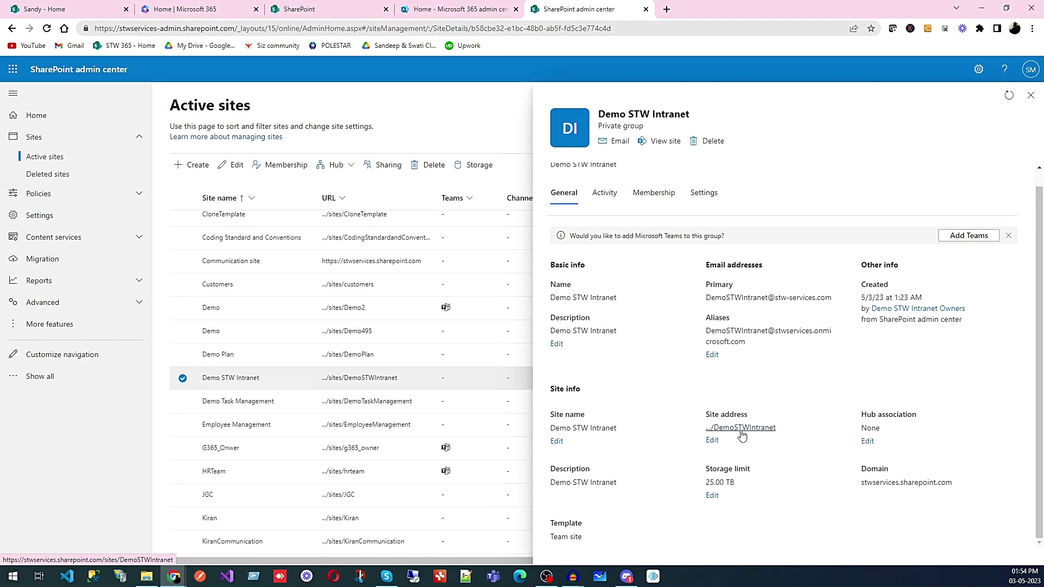
pyautogui.click(297, 10)
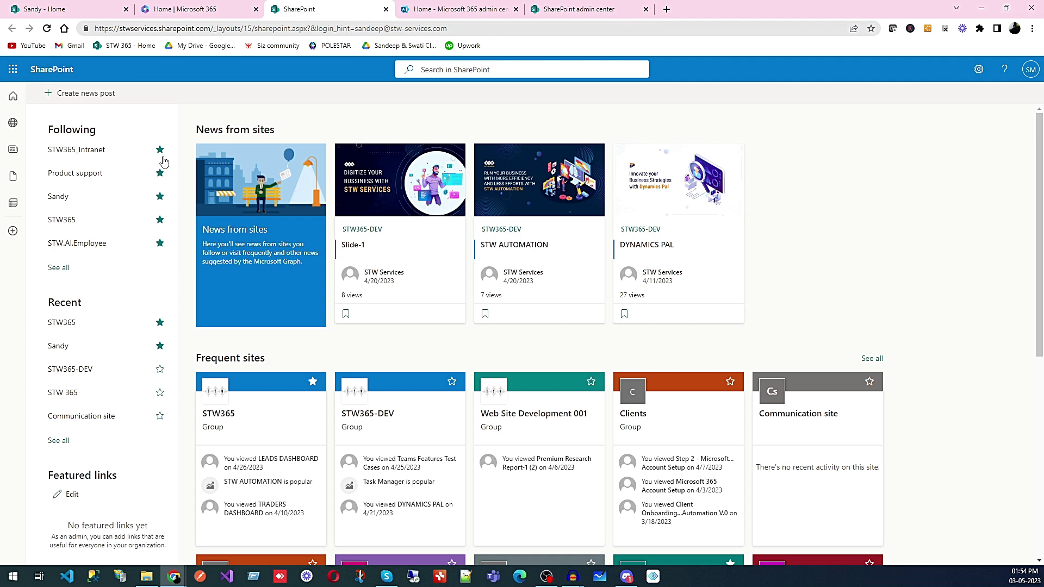
pyautogui.click(48, 31)
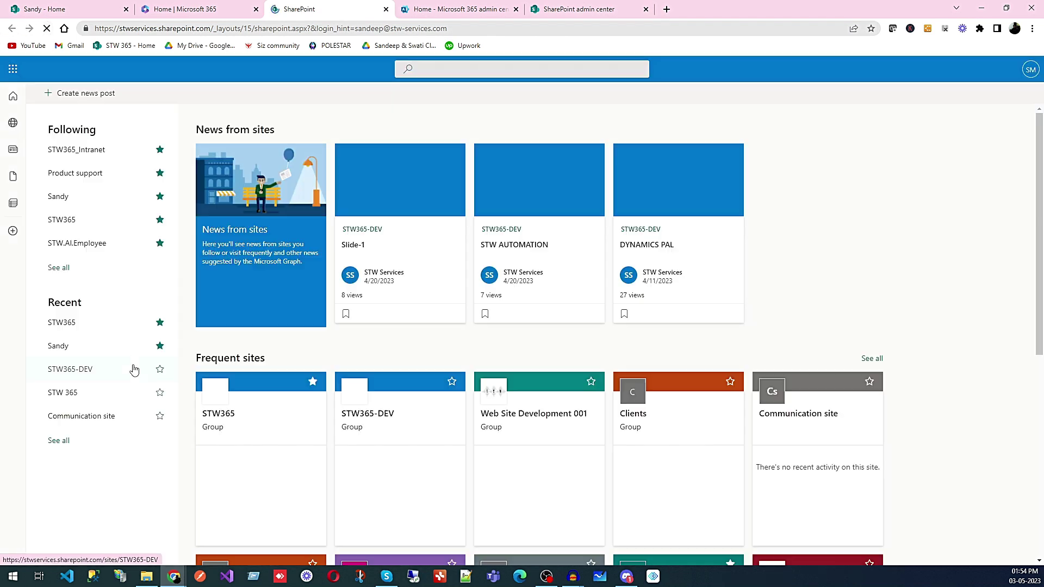
pyautogui.click(67, 440)
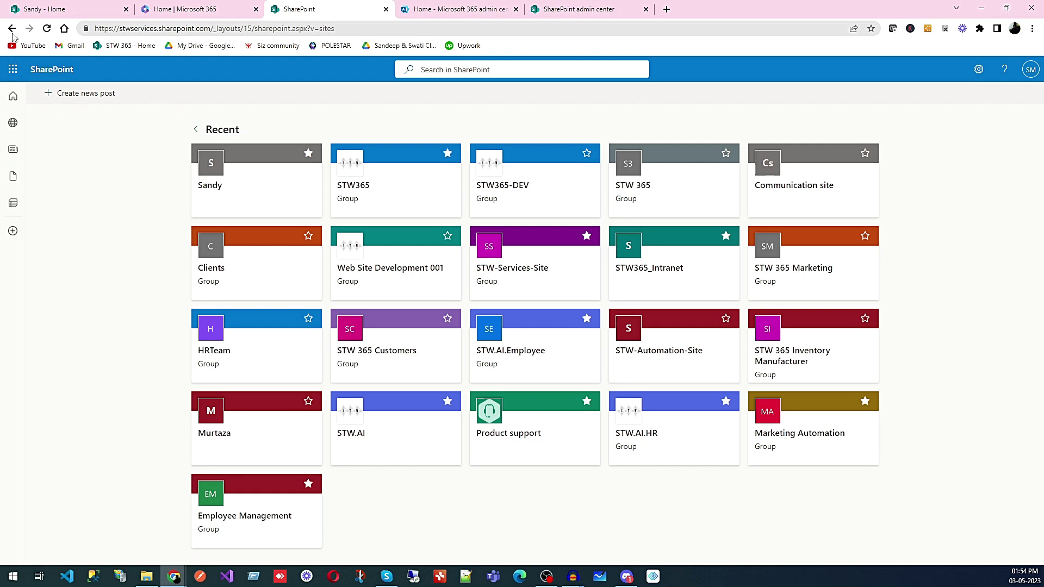
pyautogui.click(12, 31)
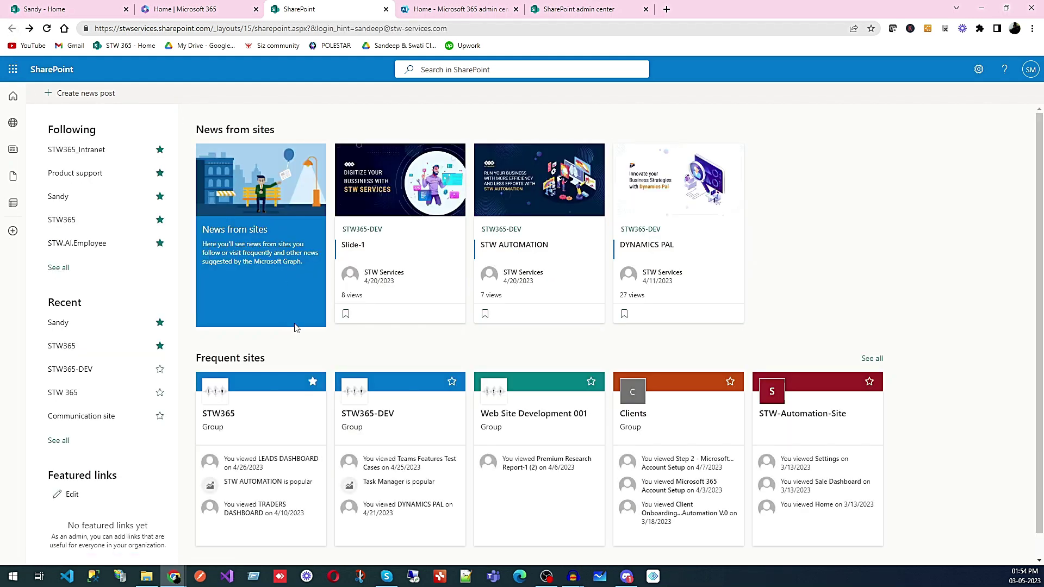
pyautogui.scroll(-1, 296, 328)
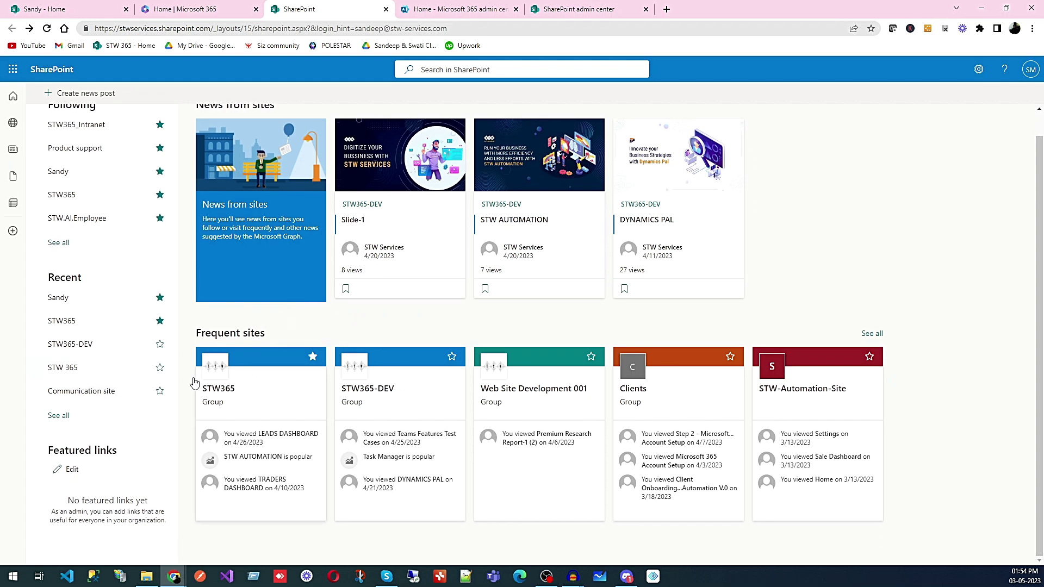
pyautogui.scroll(1, 153, 386)
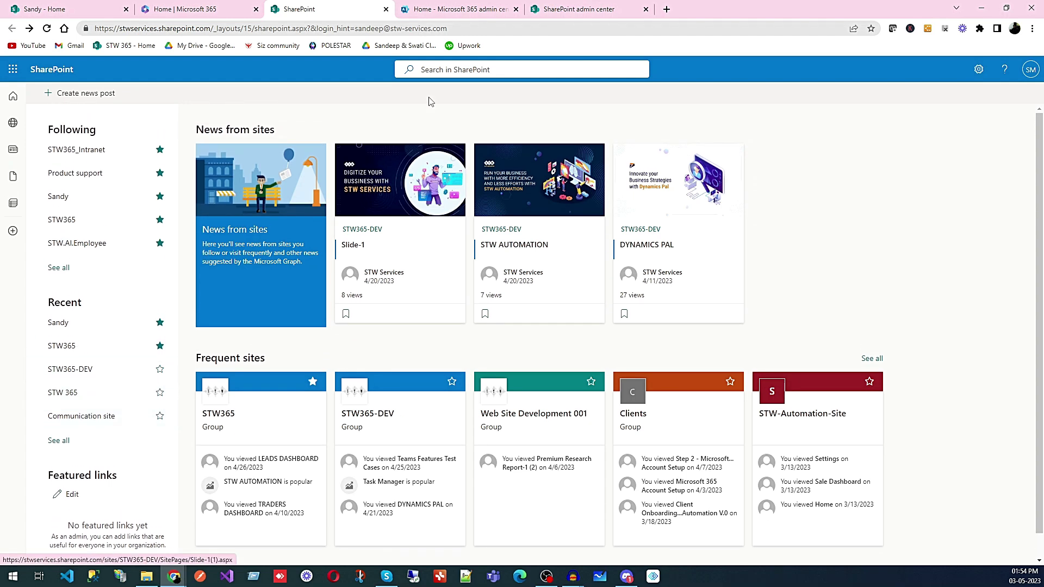
pyautogui.click(575, 10)
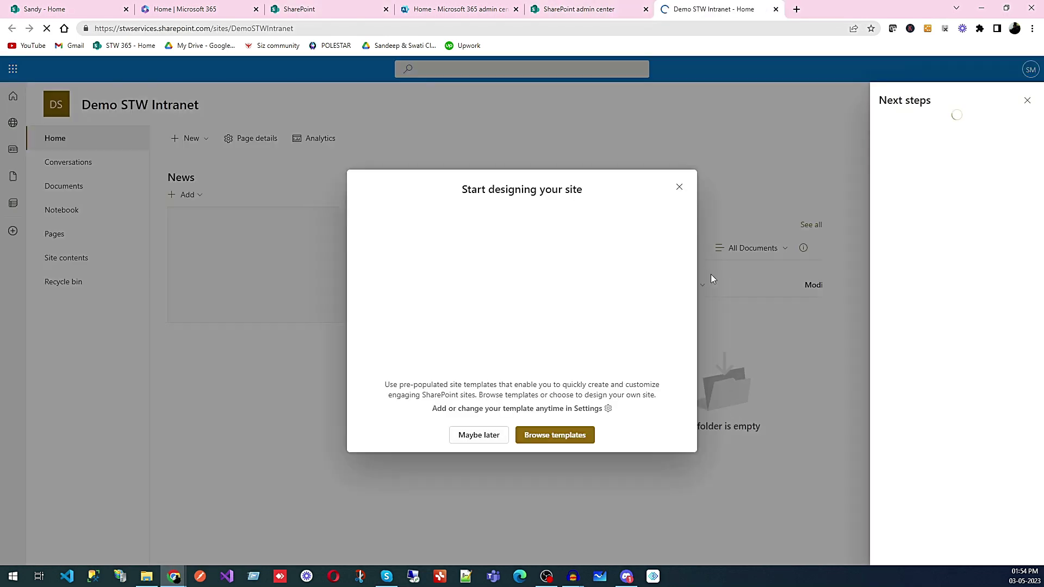
# Step: Browse site templates, then dismiss the Next steps pane on the Demo STW Intranet home page
pyautogui.click(573, 434)
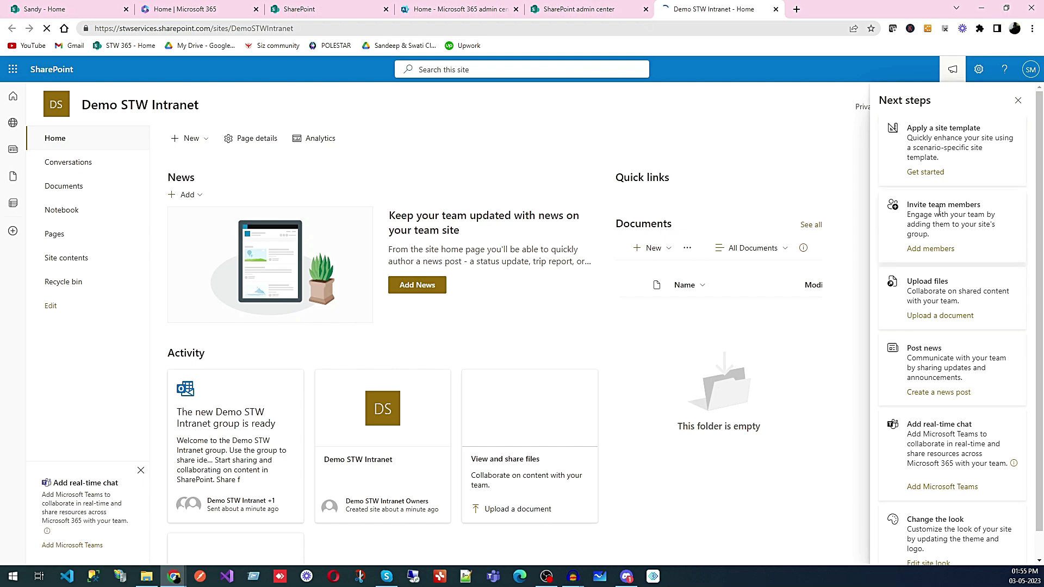
pyautogui.scroll(-1, 987, 210)
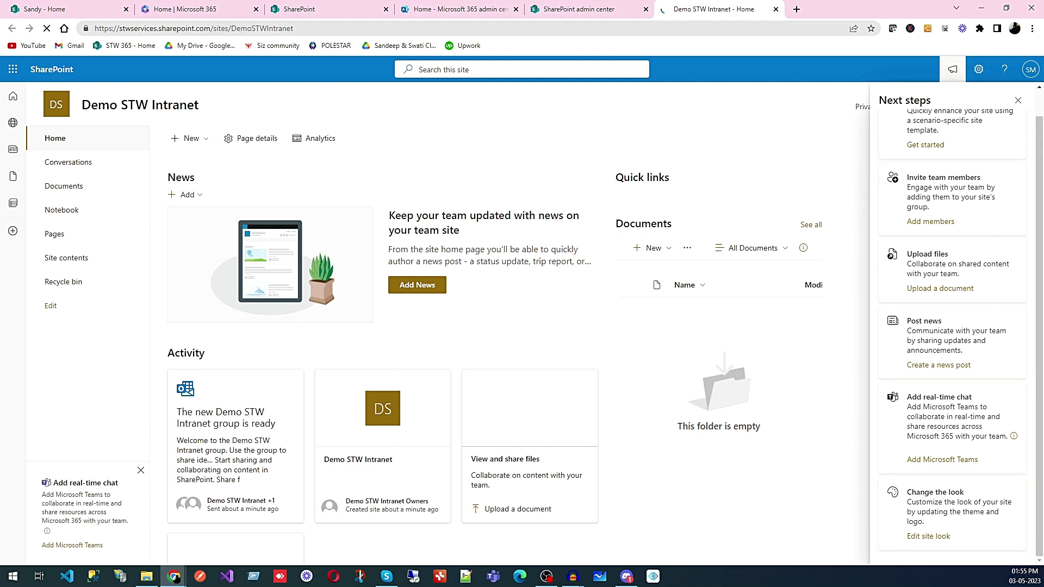
pyautogui.click(1017, 103)
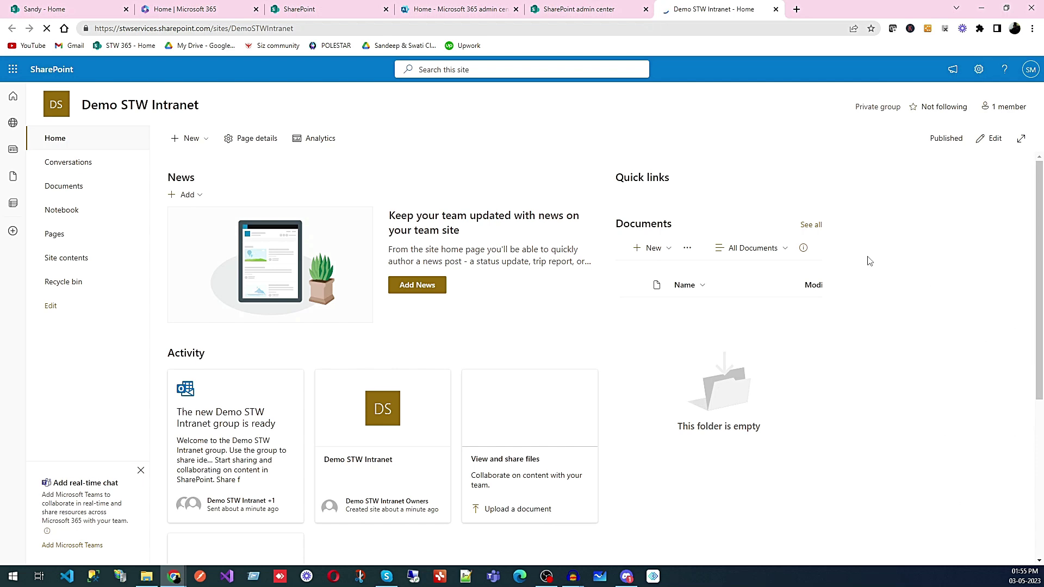
pyautogui.scroll(-4, 419, 269)
pyautogui.scroll(4, 419, 272)
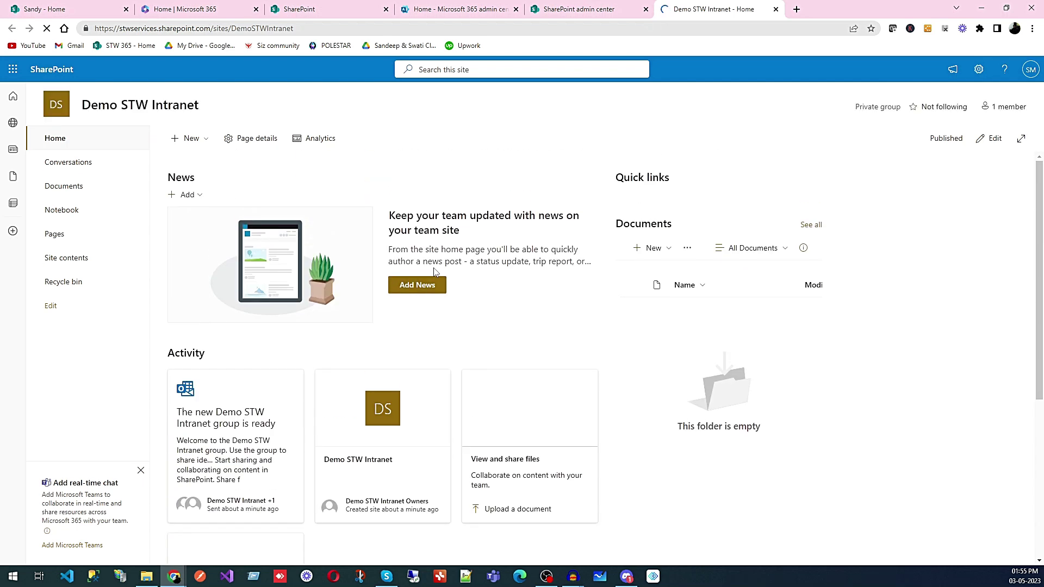